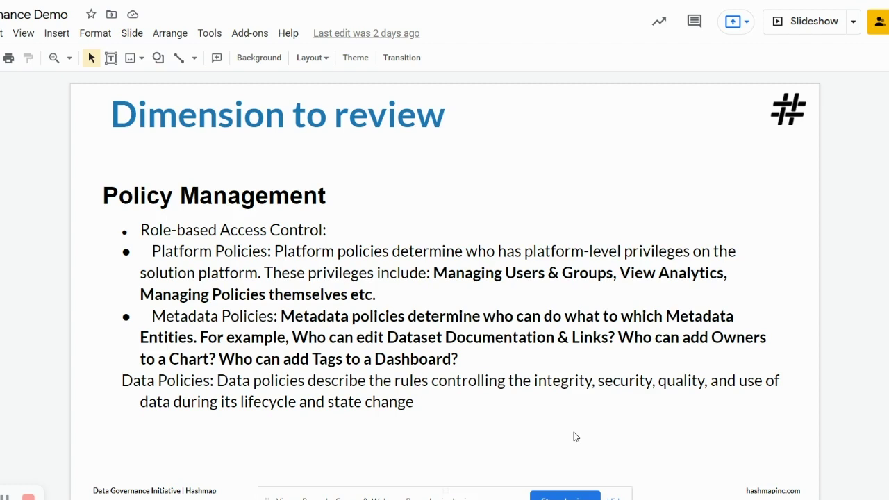
# Switch from the Google Slides deck to the Alation University home page tab
pyautogui.hotkey('ctrl', 'Tab')
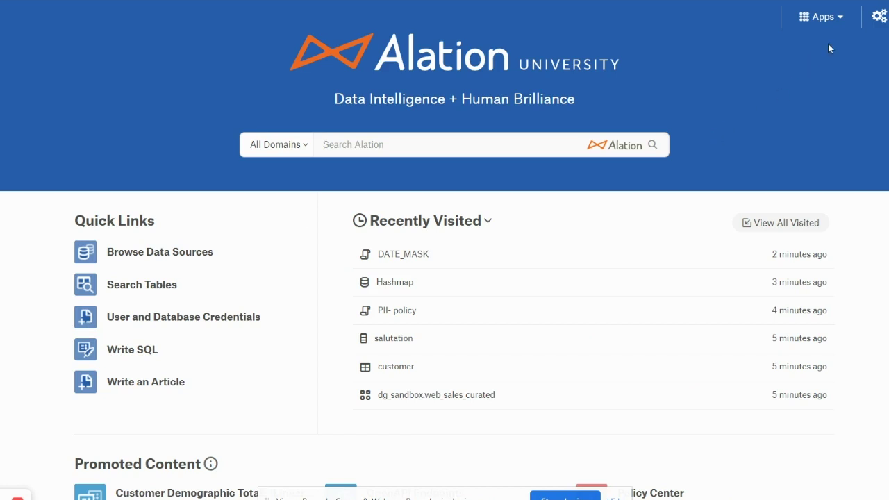
# Go to the Govern area from Apps and enter the Policy Center
pyautogui.click(829, 19)
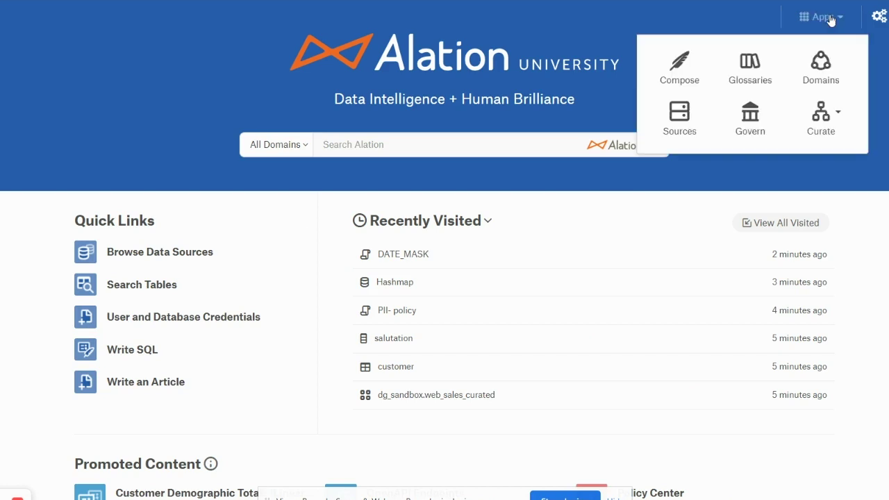
pyautogui.click(759, 125)
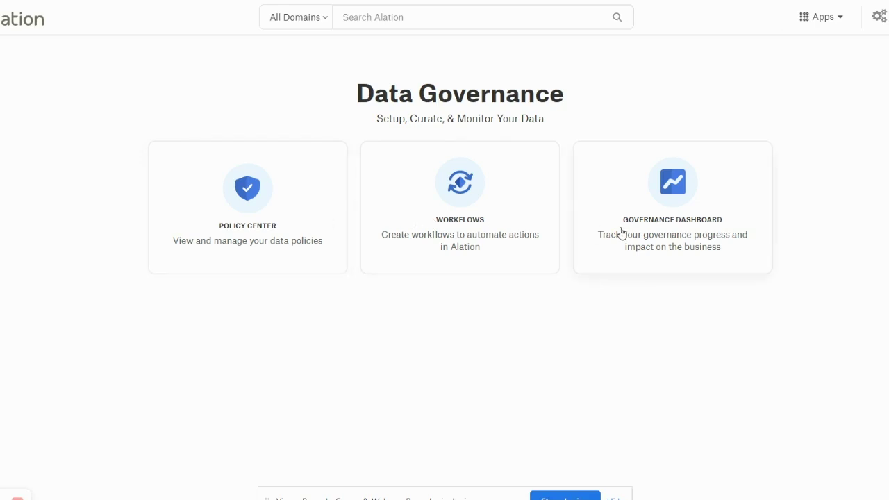
pyautogui.click(259, 198)
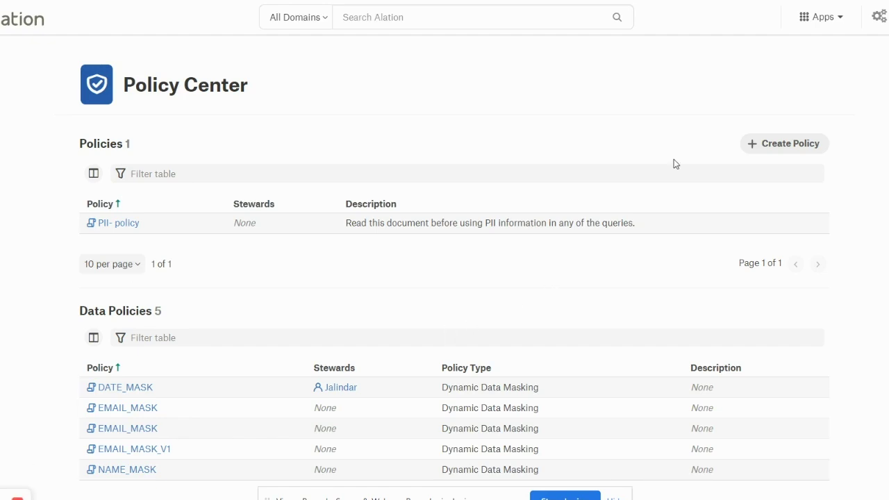
# Create a new, still untitled policy from the Policy Center
pyautogui.click(767, 146)
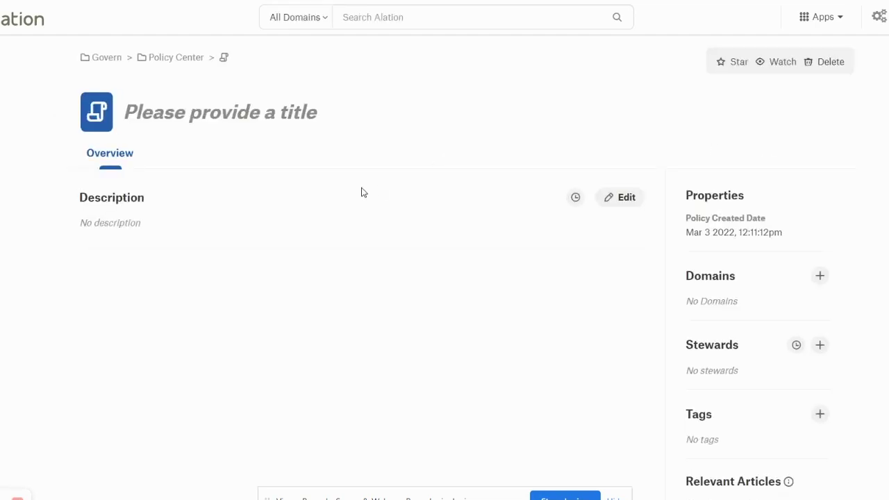
# Title the new policy 'PII- Alation Demo'
pyautogui.click(216, 109)
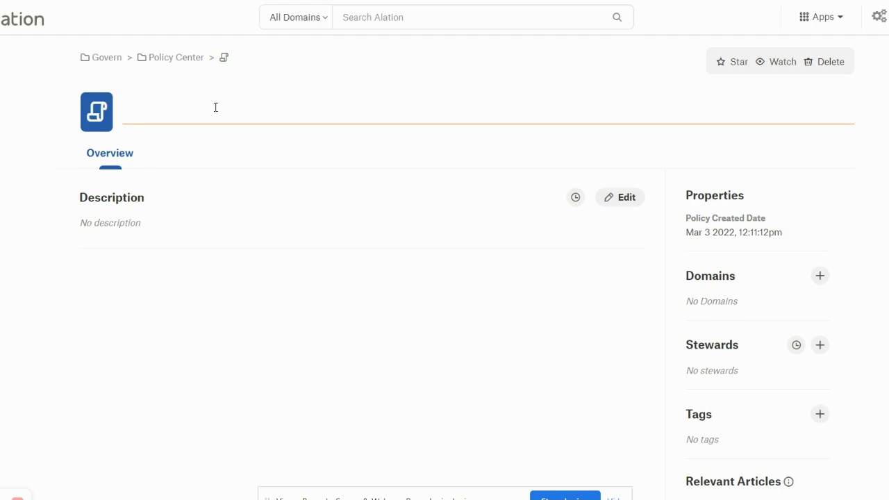
pyautogui.write('PII- Alation Demo')
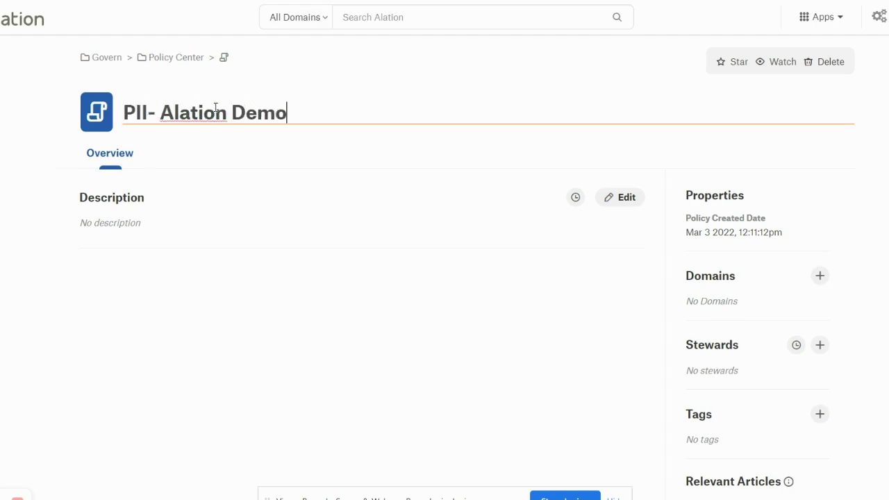
pyautogui.click(159, 222)
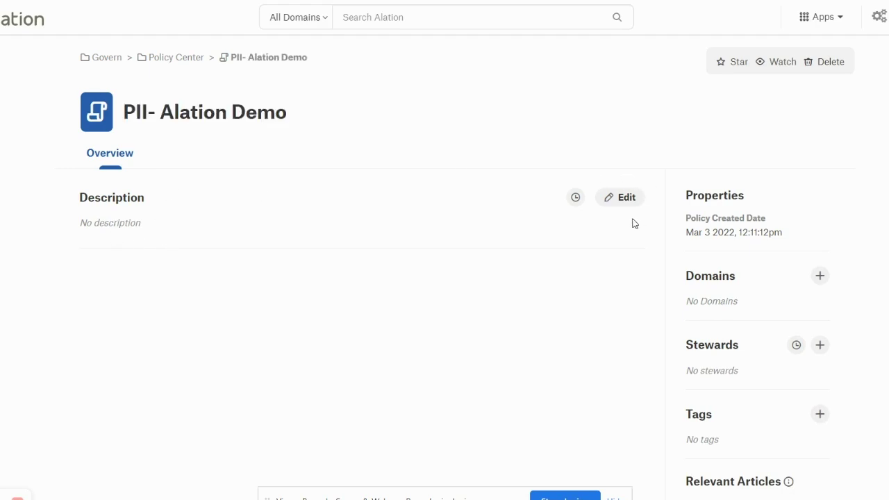
# Write the description 'Review this document before using PII fields @', limiting mentions to columns
pyautogui.click(615, 204)
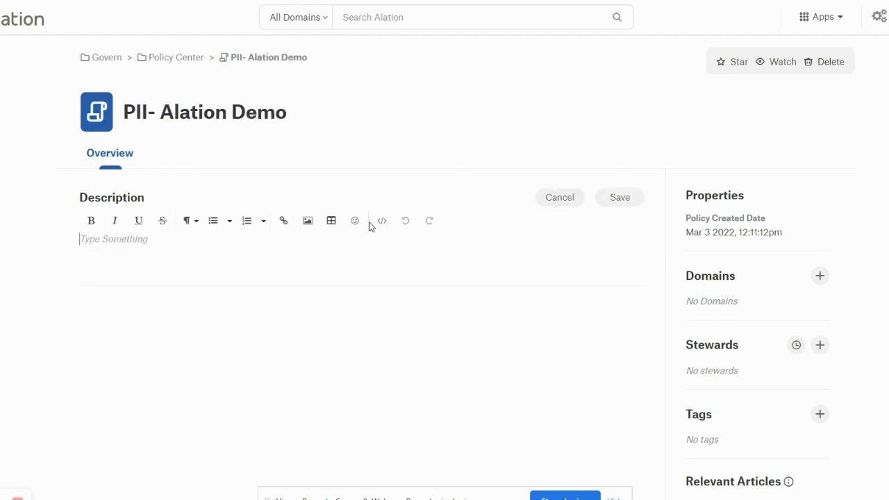
pyautogui.write('Review this ')
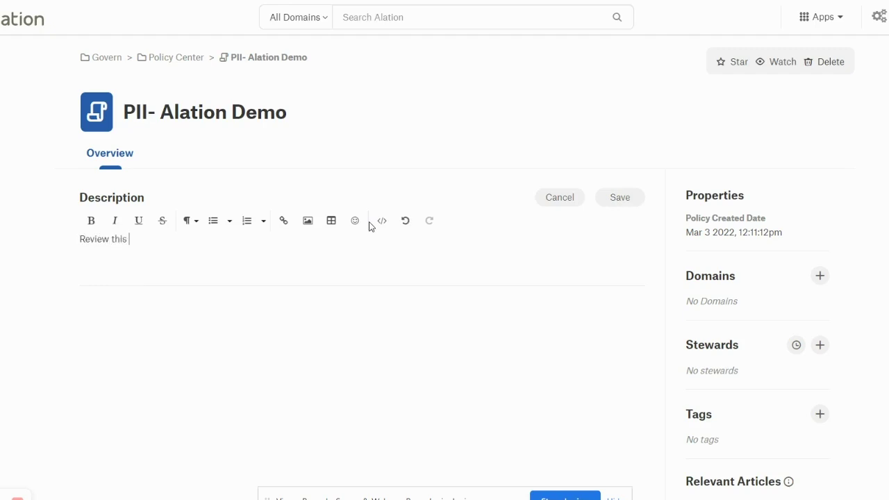
pyautogui.write('document before using PIII fi')
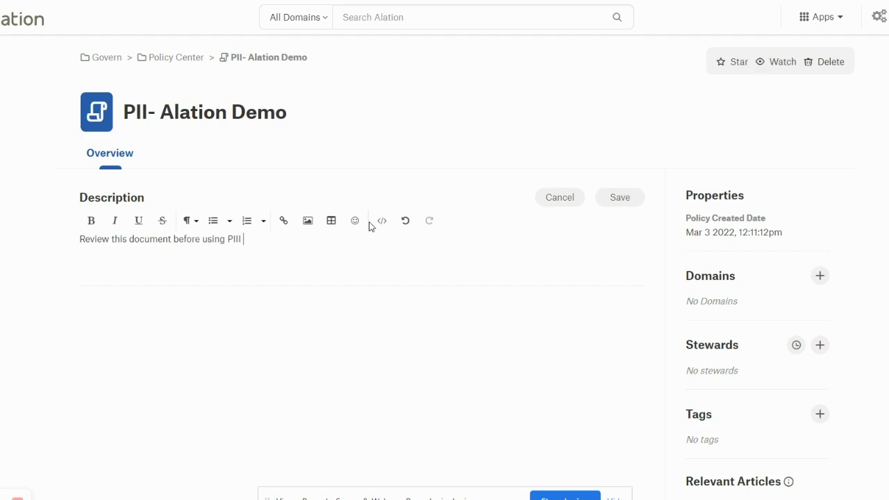
pyautogui.press('BackSpace')
pyautogui.press('BackSpace')
pyautogui.press('BackSpace')
pyautogui.press('BackSpace')
pyautogui.write('fields @')
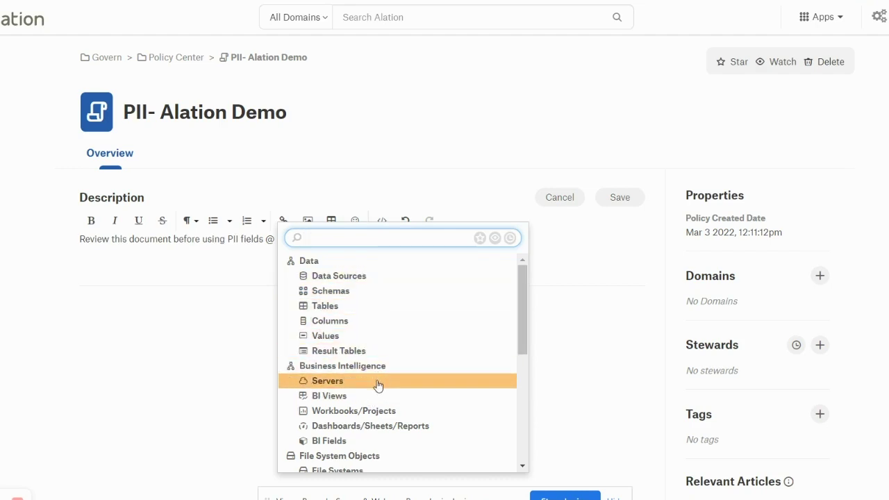
pyautogui.click(392, 321)
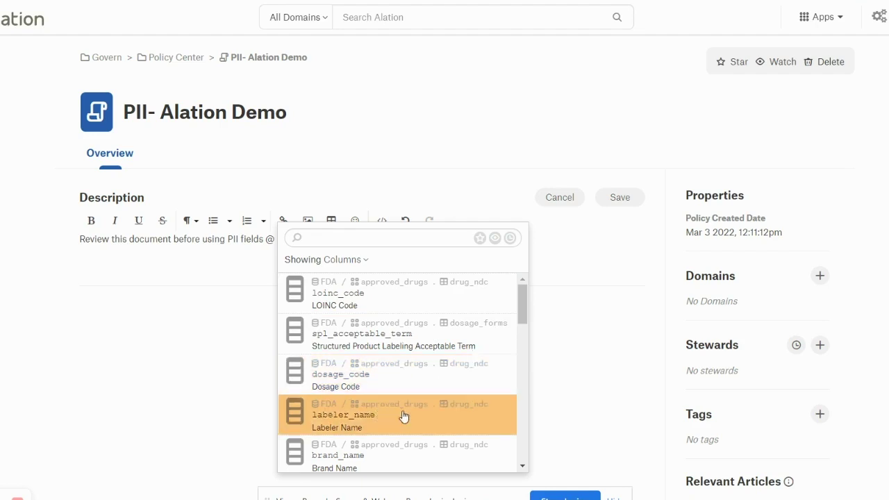
# Mention the CUSTOMER_ID column, save the description, and go back to the Policy Center
pyautogui.moveTo(522, 295); pyautogui.dragTo(515, 370)
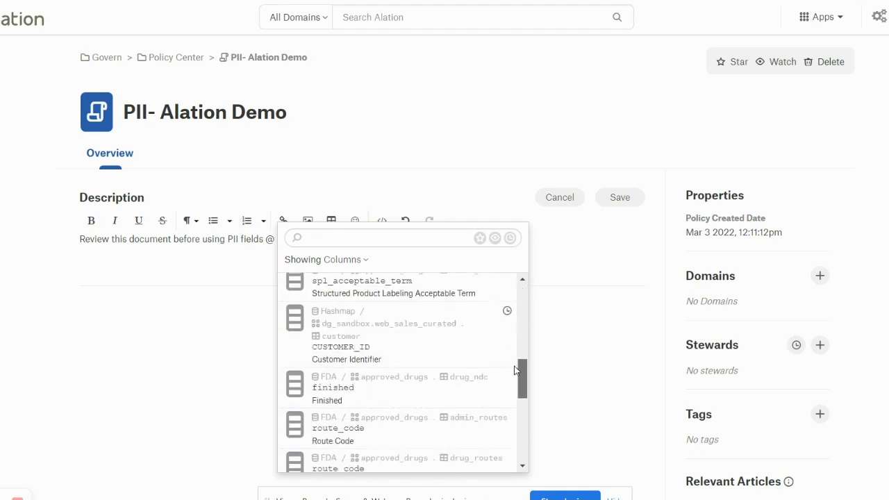
pyautogui.click(452, 355)
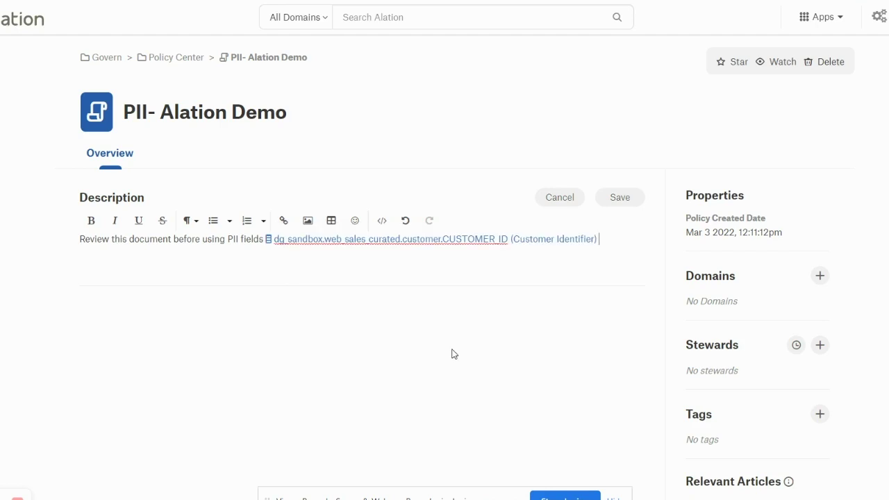
pyautogui.click(622, 199)
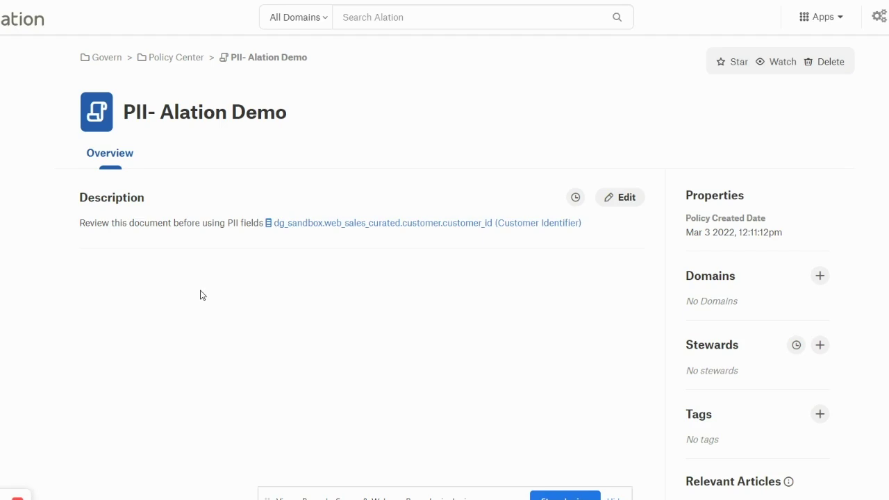
pyautogui.click(187, 67)
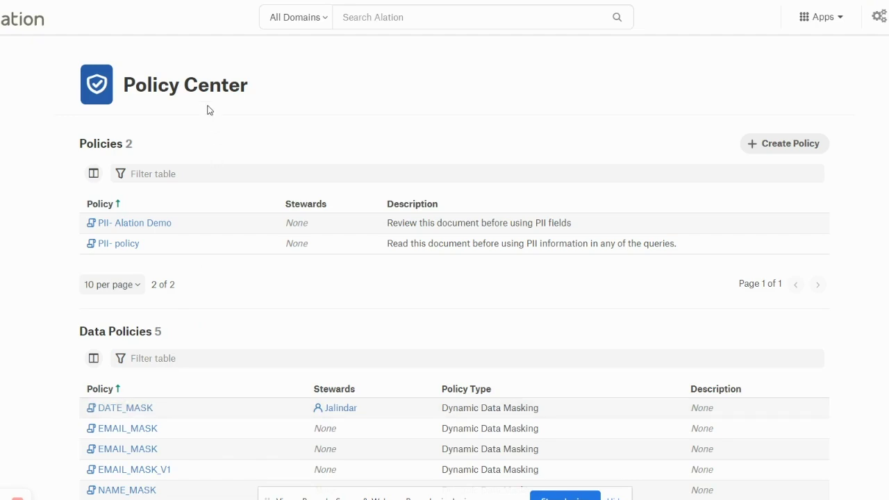
pyautogui.click(141, 411)
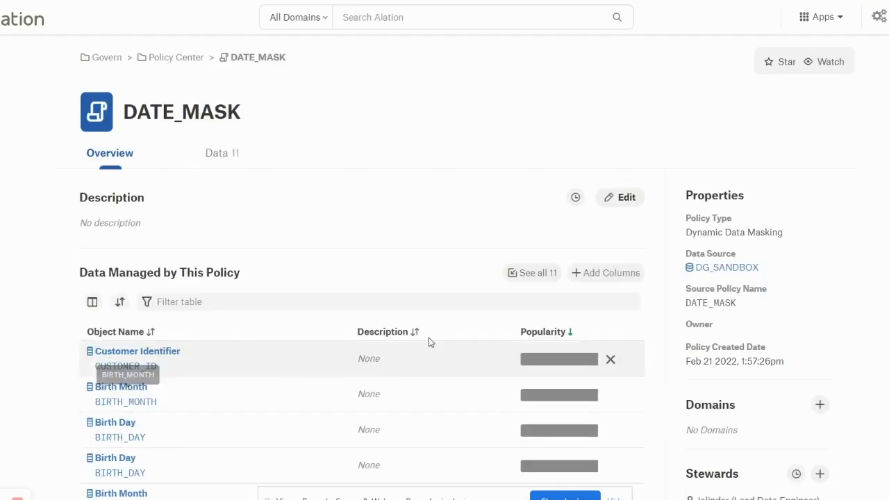
# Look over the columns DATE_MASK manages and begin adding a column to it
pyautogui.scroll(-5, 595, 464)
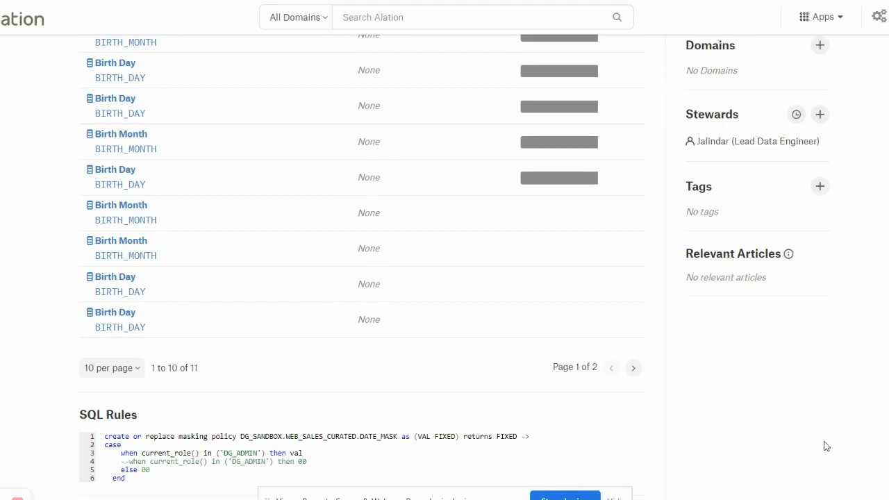
pyautogui.scroll(2, 312, 252)
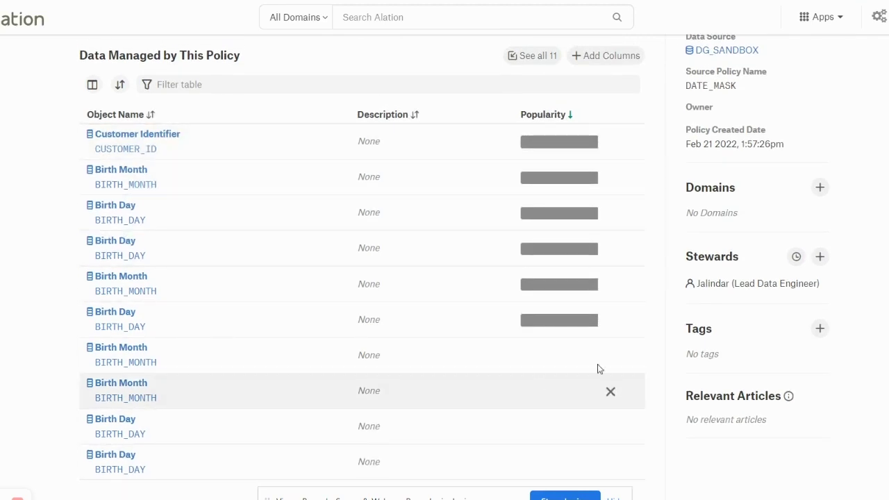
pyautogui.scroll(3, 361, 277)
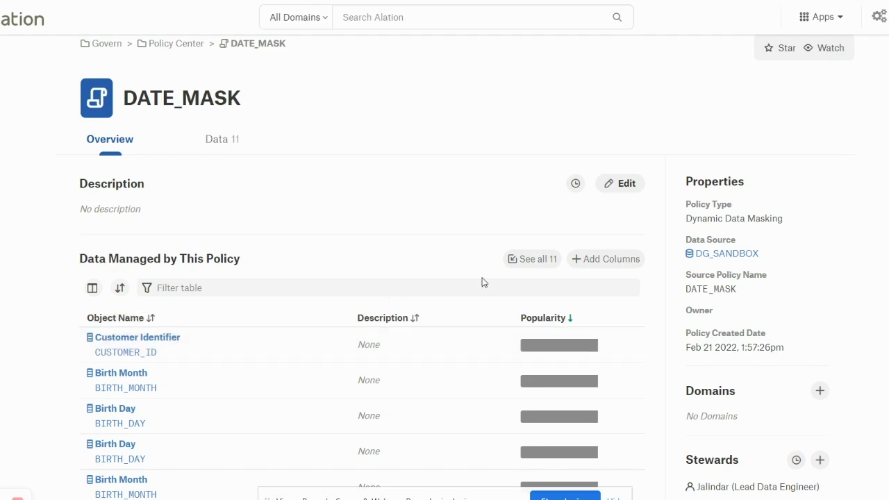
pyautogui.click(610, 260)
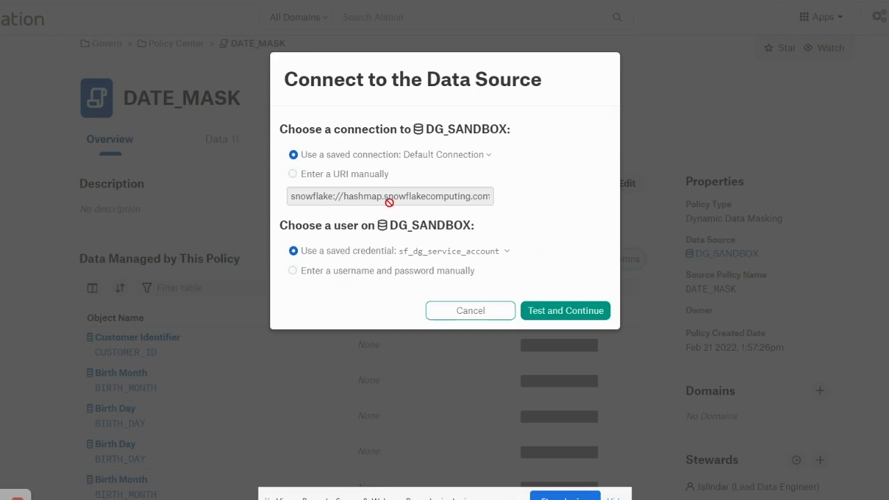
# Using the saved DG_SANDBOX connection, add CUSTOMER_ID to DATE_MASK, submit, and close the confirmation
pyautogui.click(576, 316)
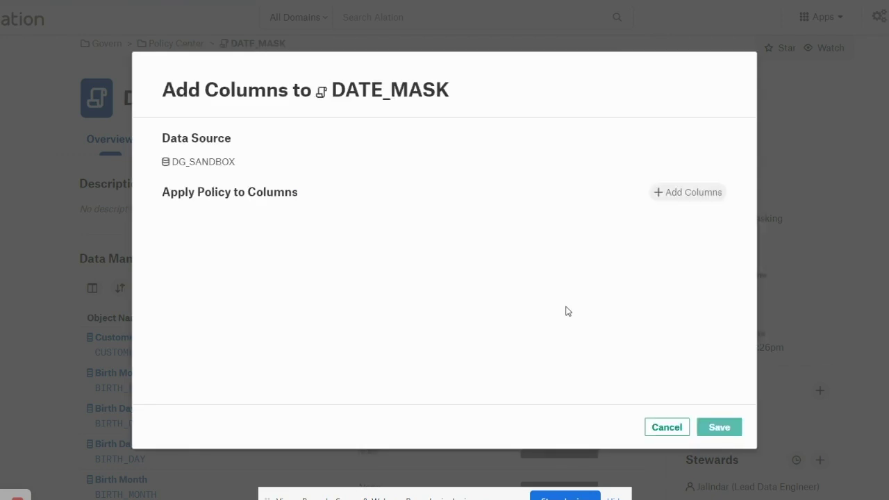
pyautogui.click(677, 194)
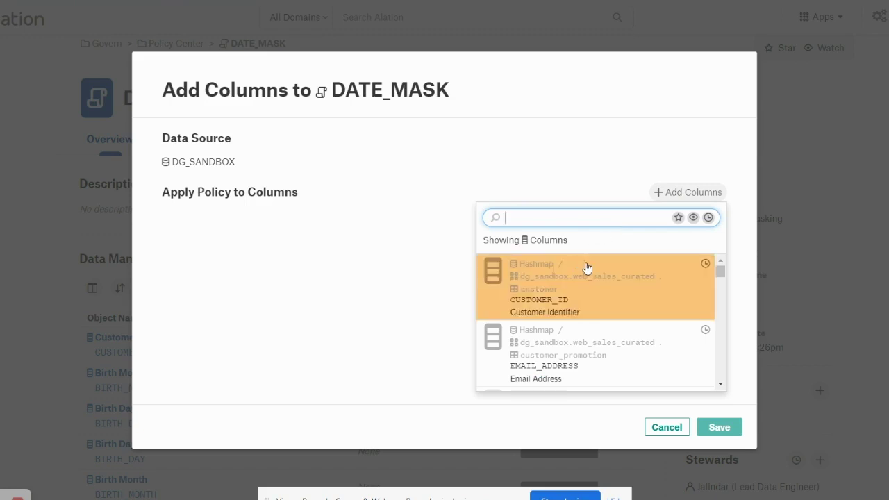
pyautogui.click(646, 287)
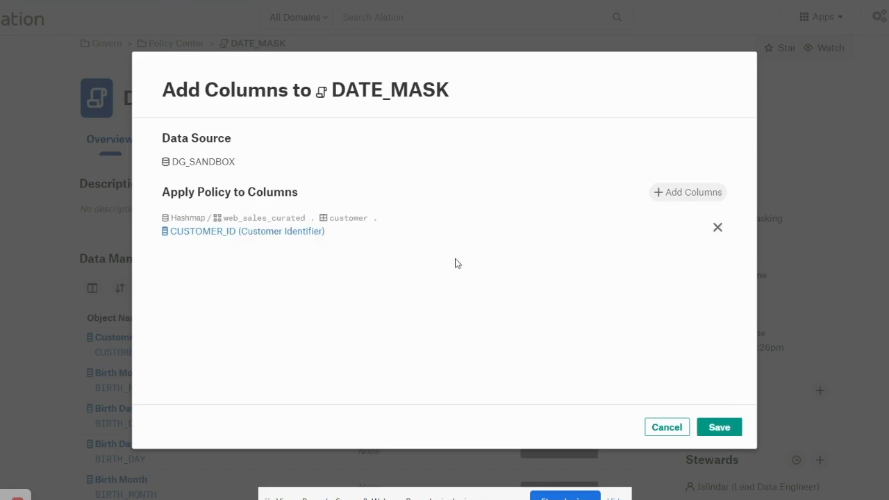
pyautogui.click(707, 428)
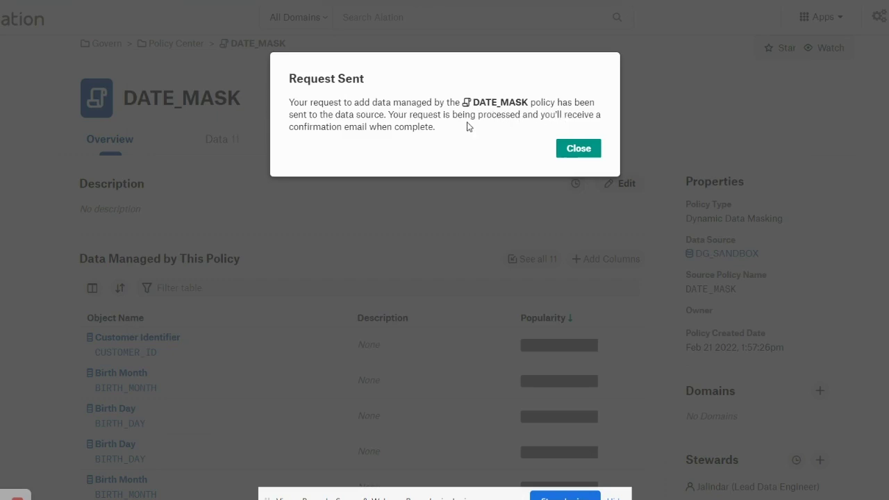
pyautogui.click(564, 149)
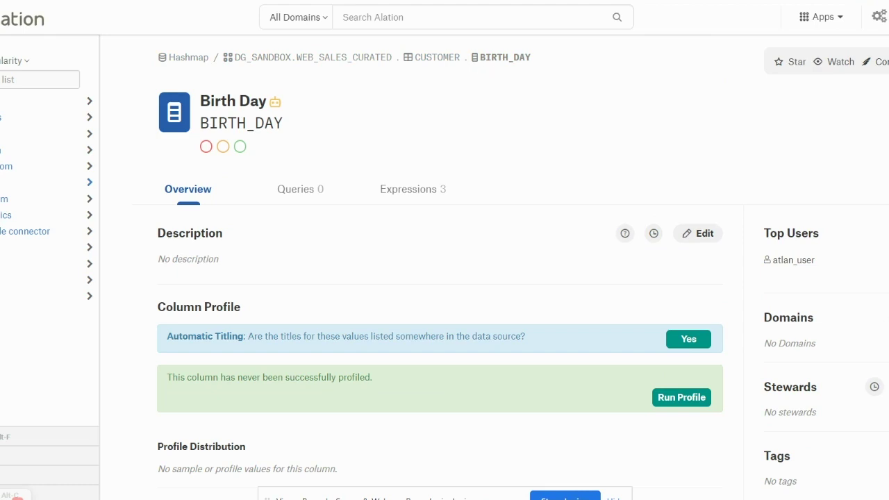
# Scroll the BIRTH_DAY column page to see DATE_MASK listed under its data policies
pyautogui.scroll(-5, 445, 278)
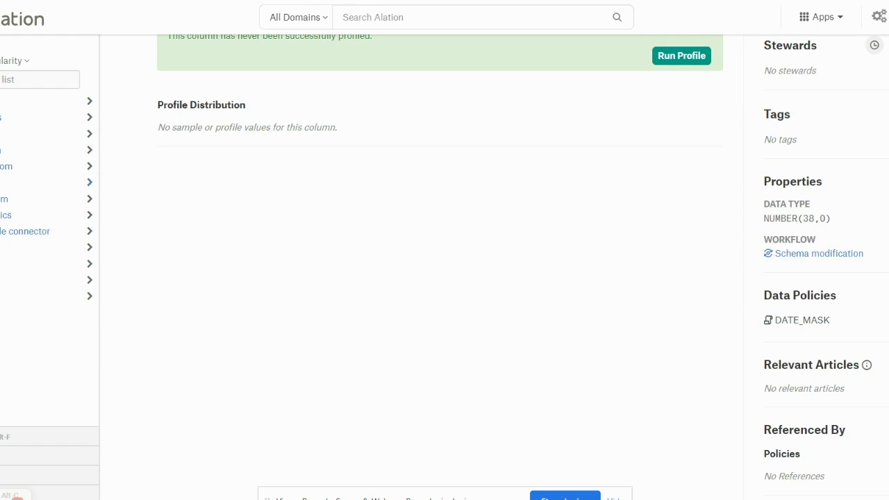
pyautogui.scroll(5, 821, 176)
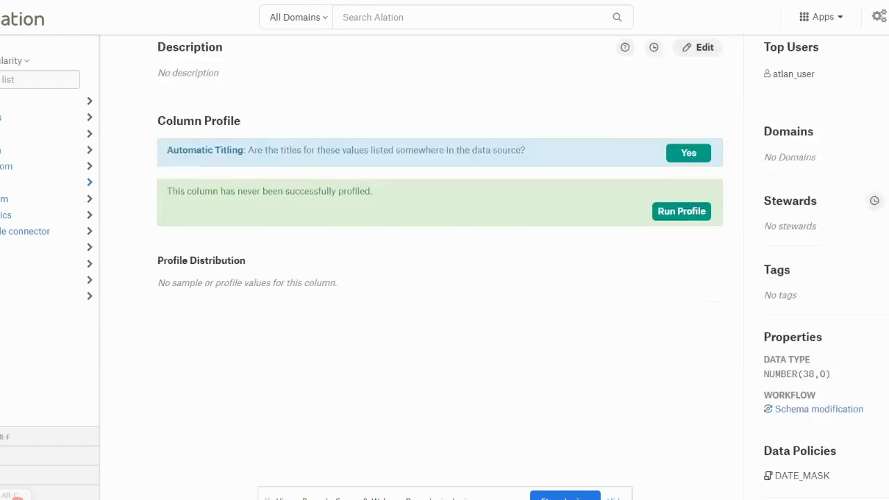